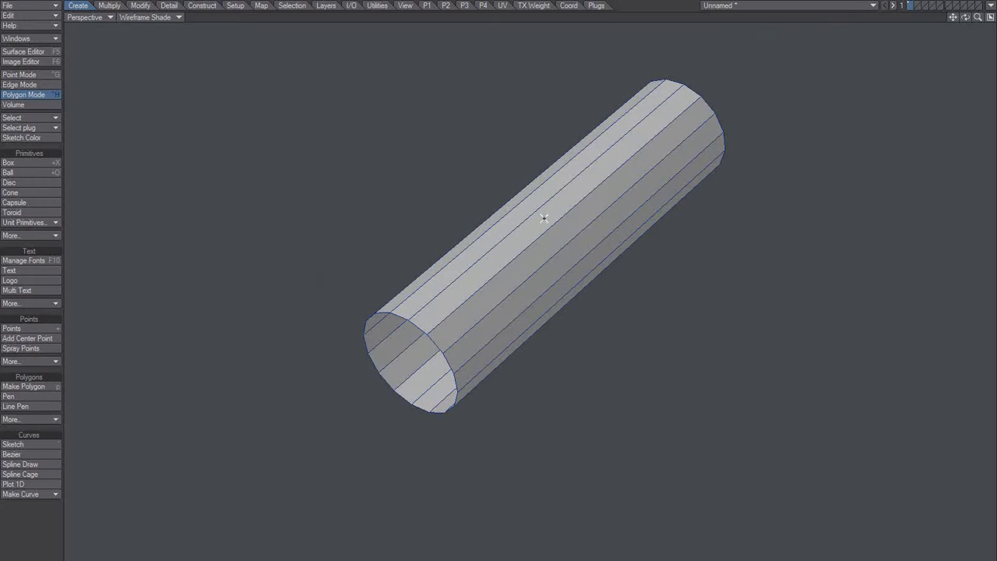
Select all of the cylinder's polygons and open the Cut tool settings with Shift+B.
{"action": "left_click", "coordinate": [543, 219]}
{"action": "key", "text": "bracketright"}
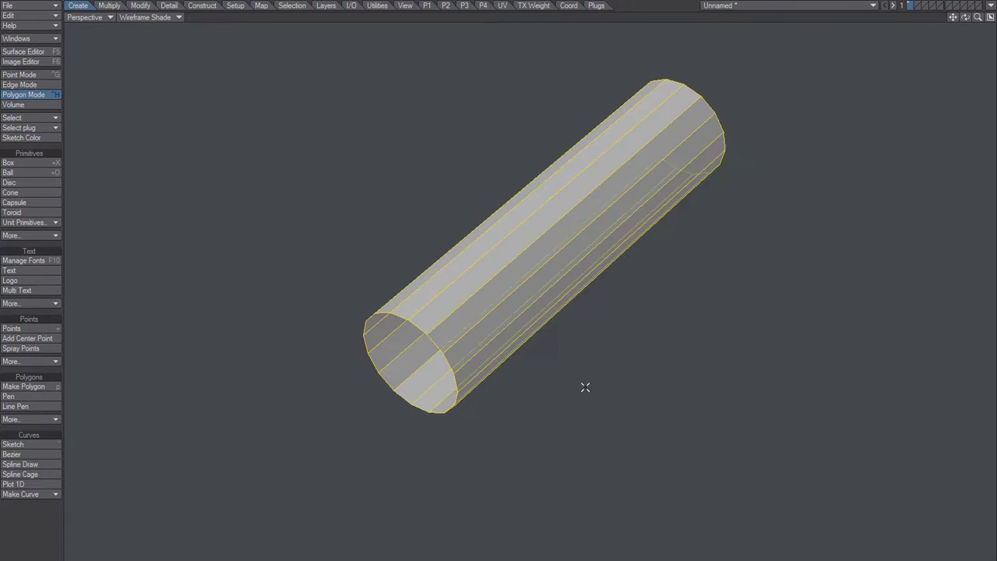
{"action": "key", "text": "shift+b"}
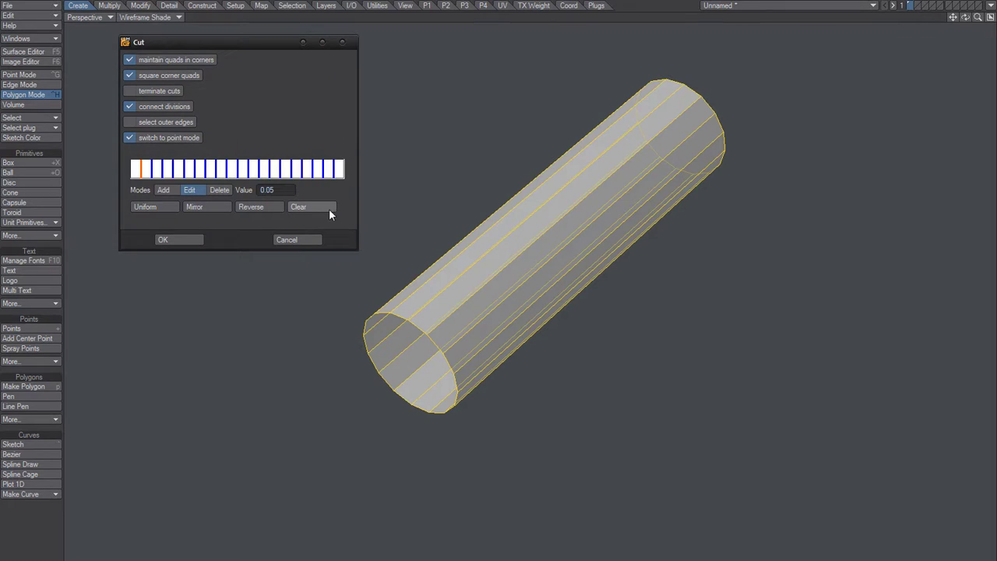
Clear the Cut division bar back to one cut at 0.5.
{"action": "left_click", "coordinate": [328, 207]}
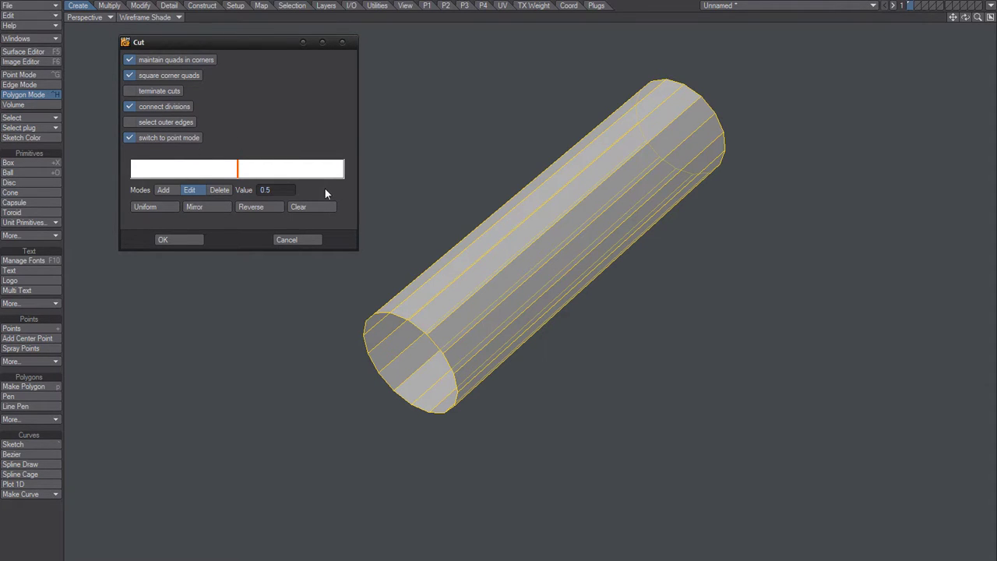
In Add mode, place several cut markers and make them Uniform at 0.1 spacing.
{"action": "left_click", "coordinate": [162, 190]}
{"action": "left_click", "coordinate": [148, 168]}
{"action": "left_click", "coordinate": [188, 169]}
{"action": "left_click", "coordinate": [290, 168]}
{"action": "left_click", "coordinate": [318, 168]}
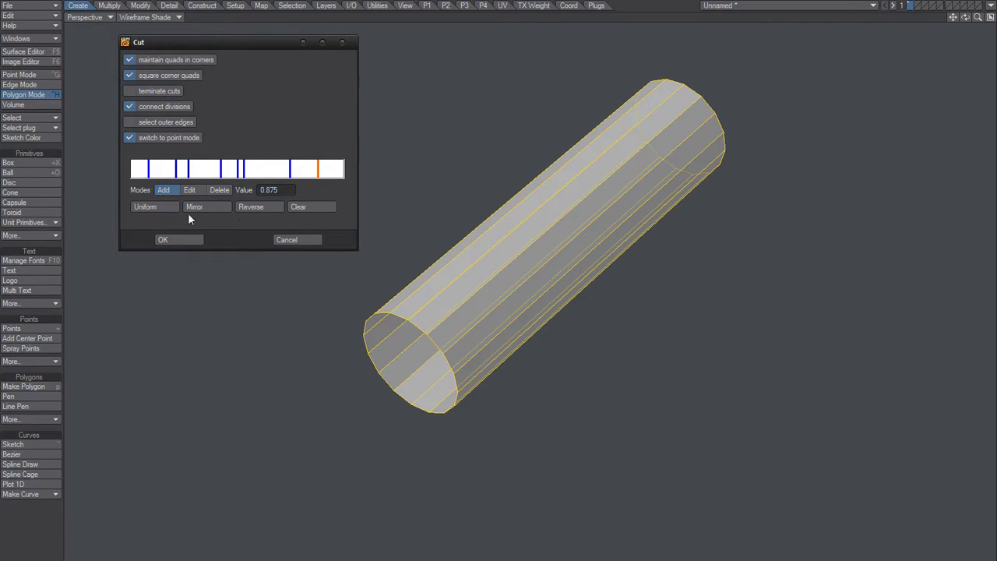
{"action": "left_click", "coordinate": [144, 206]}
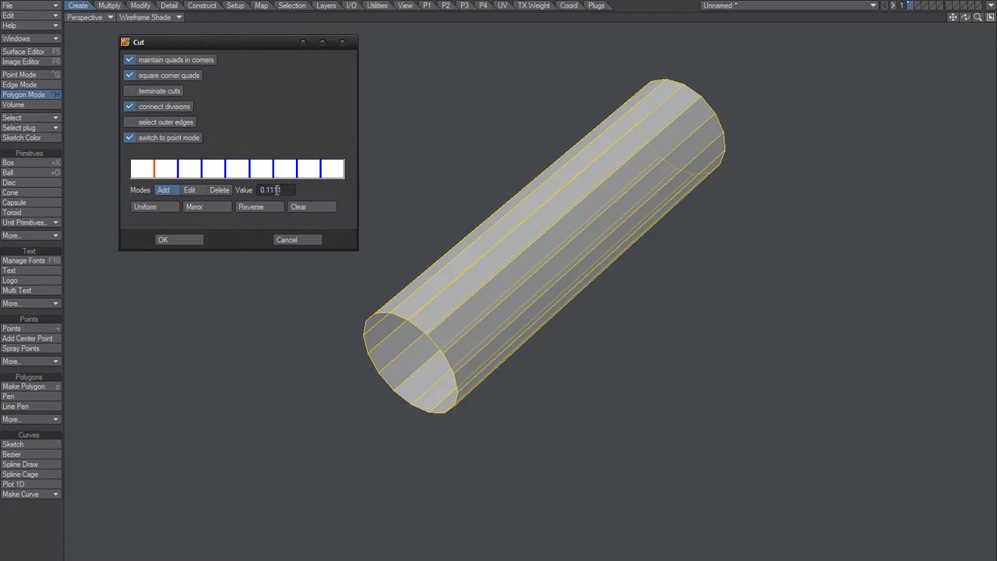
{"action": "left_click", "coordinate": [259, 176]}
Add five more cut markers and make all cuts Uniform at 0.05 spacing.
{"action": "left_click", "coordinate": [151, 209]}
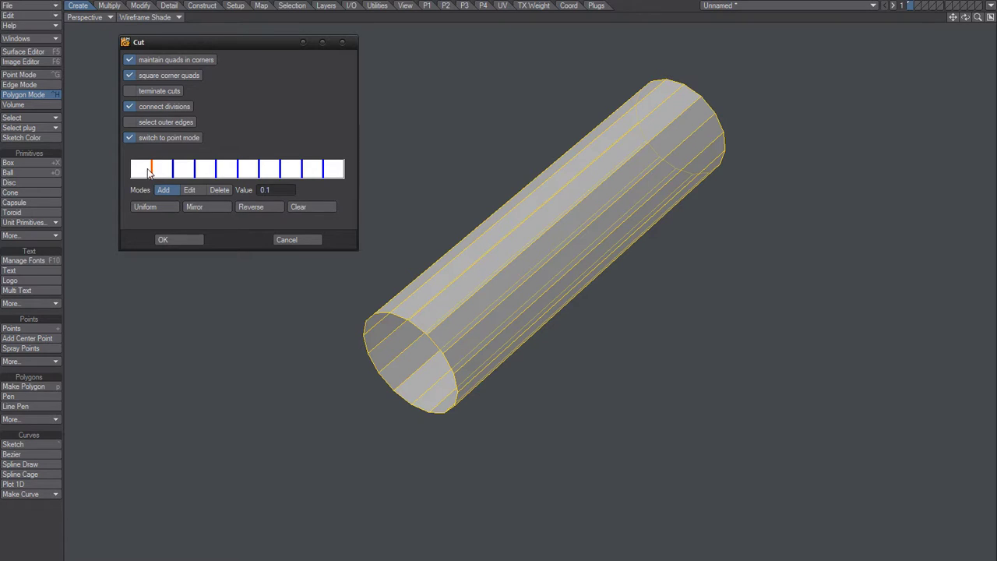
{"action": "left_click", "coordinate": [146, 173]}
{"action": "left_click", "coordinate": [183, 173]}
{"action": "left_click", "coordinate": [217, 173]}
{"action": "left_click", "coordinate": [276, 170]}
{"action": "left_click", "coordinate": [312, 170]}
{"action": "left_click", "coordinate": [155, 206]}
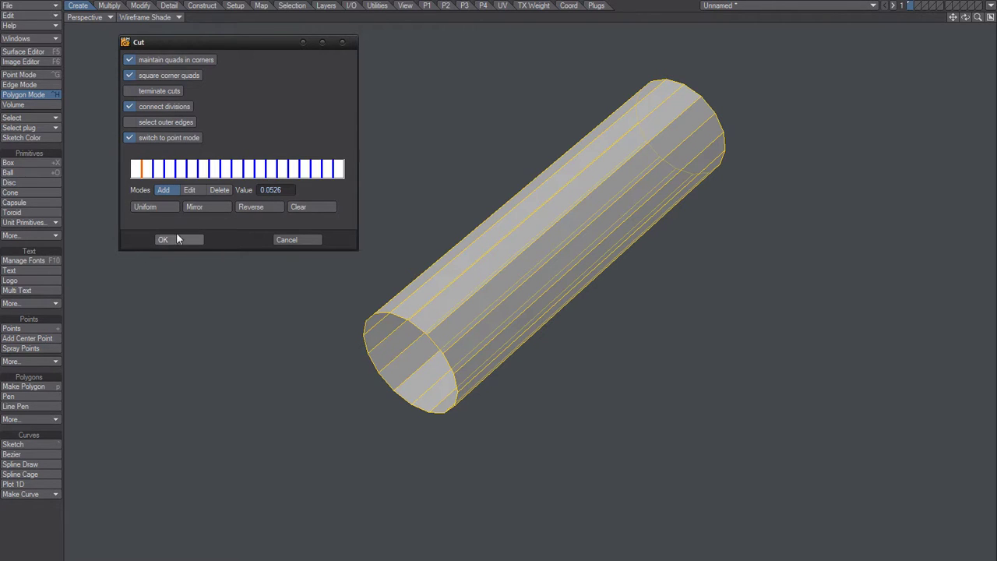
{"action": "left_click", "coordinate": [142, 207]}
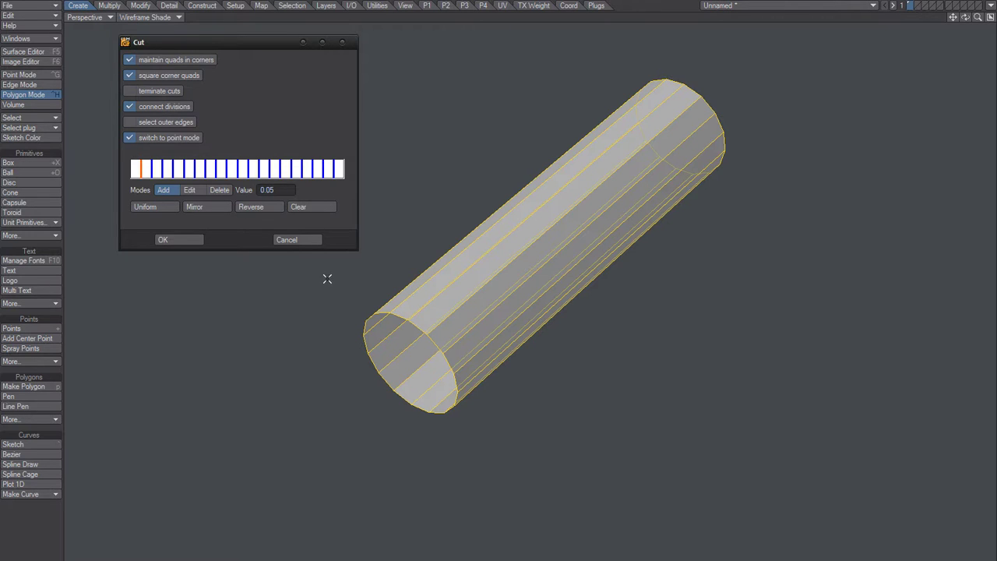
Apply the cuts and select a strip of polygons along the cylinder.
{"action": "left_click", "coordinate": [183, 247]}
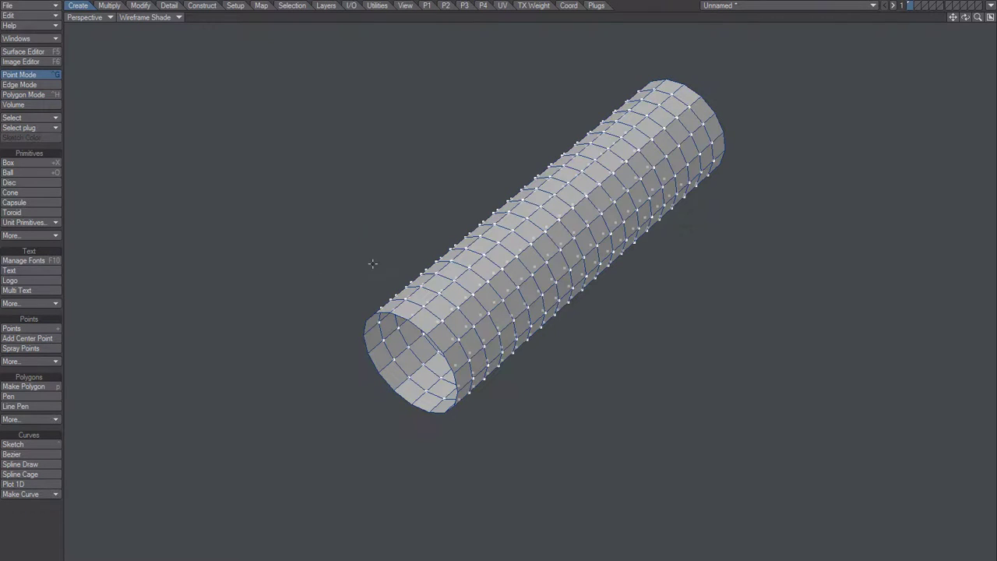
{"action": "key", "text": "space"}
{"action": "key", "text": "space"}
{"action": "mouse_move", "coordinate": [442, 337]}
{"action": "left_mouse_down"}
{"action": "mouse_move", "coordinate": [679, 126]}
{"action": "mouse_move", "coordinate": [750, 89]}
{"action": "left_mouse_up"}
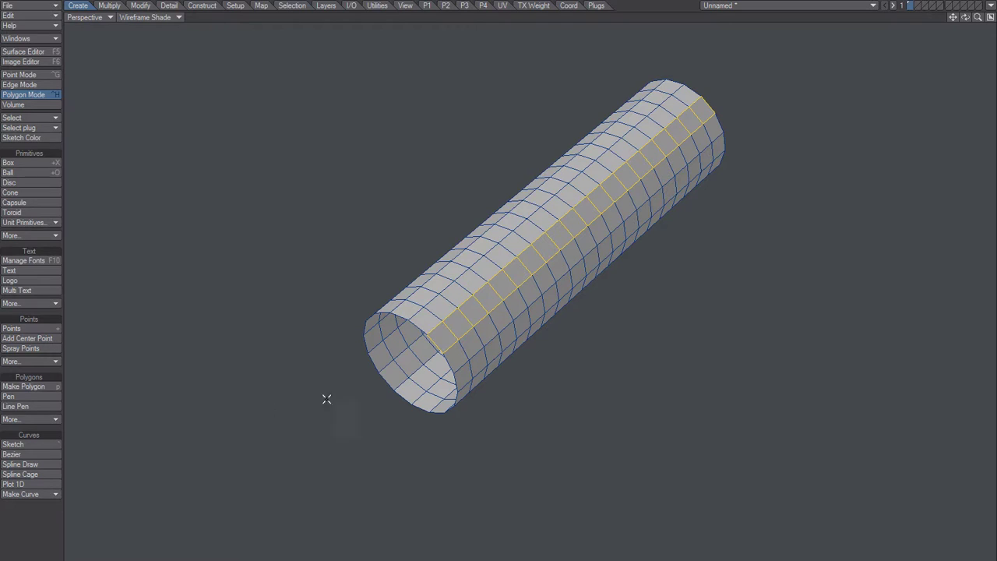
In Edge mode, drag-select a row of edges along the cylinder's full length.
{"action": "key", "text": "ctrl+g"}
{"action": "key", "text": "space"}
{"action": "left_click_drag", "start_coordinate": [429, 319], "coordinate": [679, 104]}
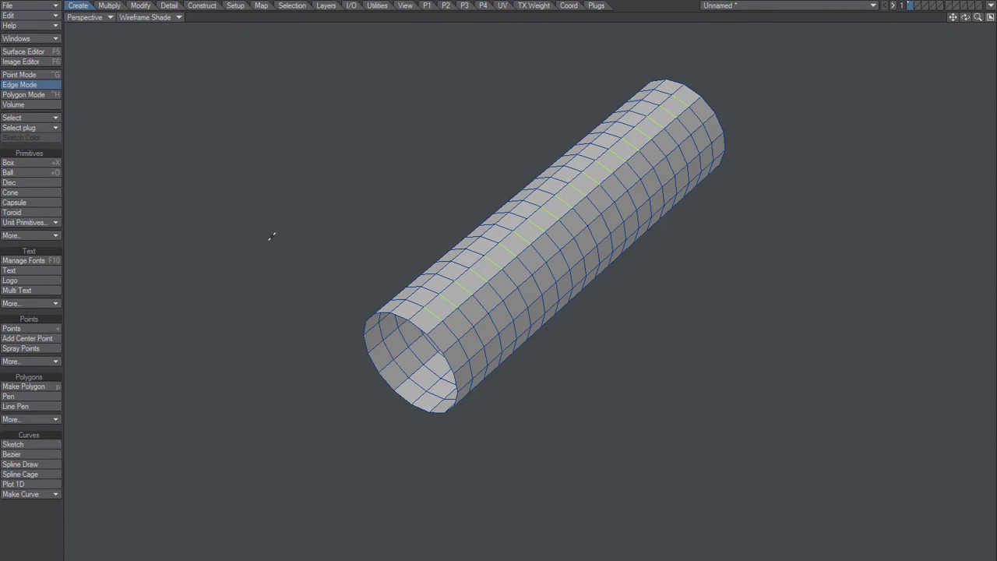